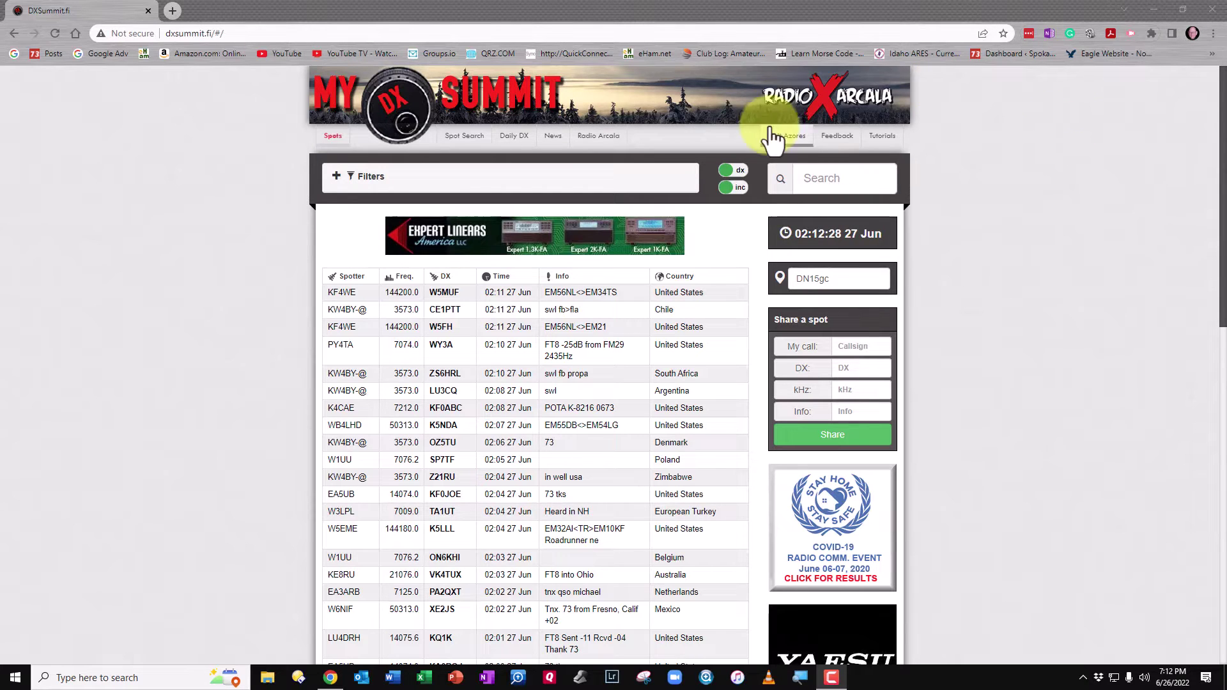
- Include PHONE and DIGI modes and the HF band in the spot filters
click(337, 178)
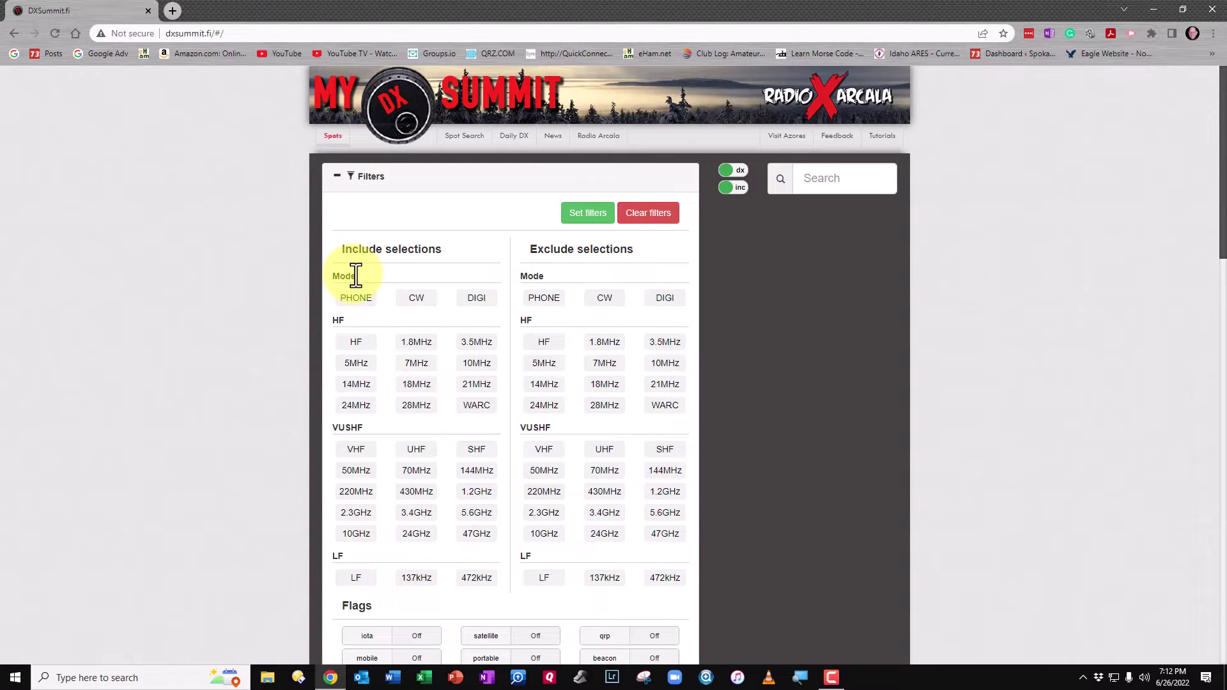
click(357, 298)
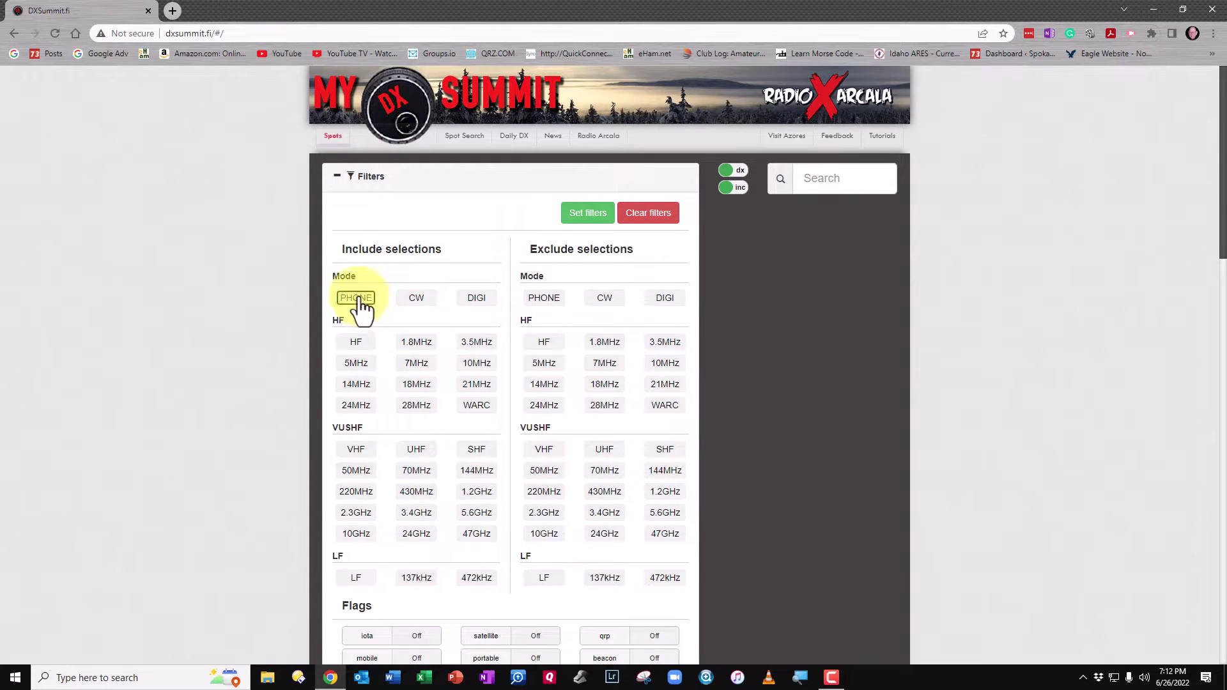
click(478, 339)
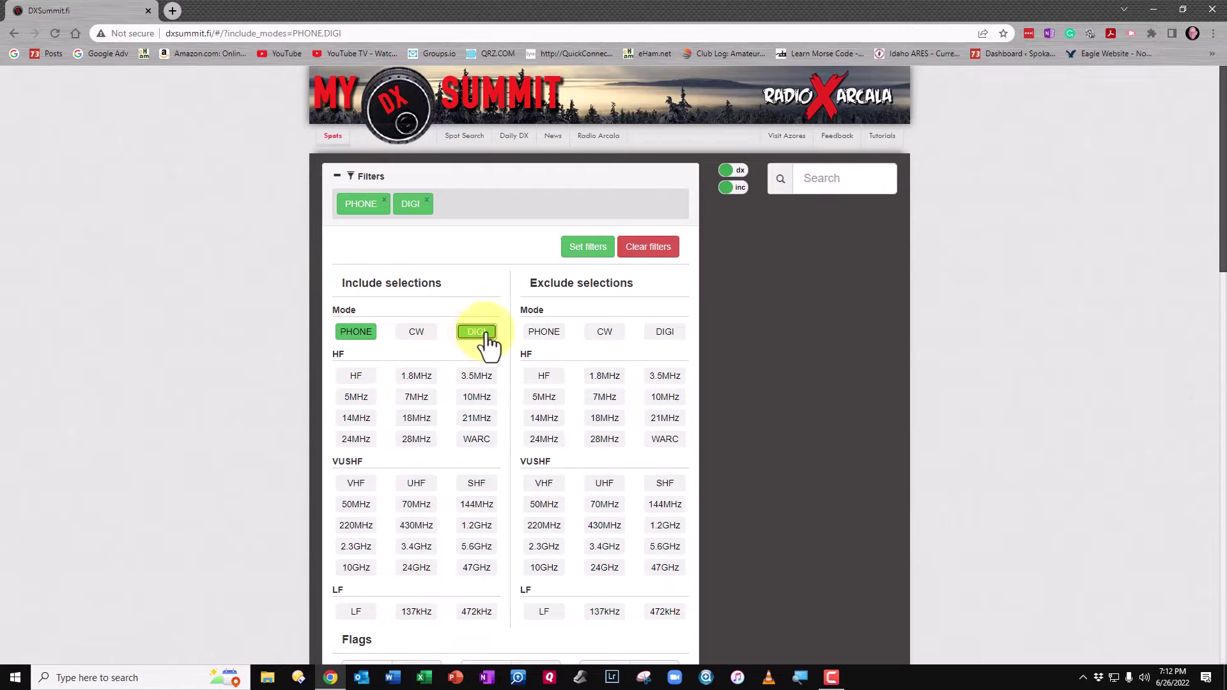
click(358, 378)
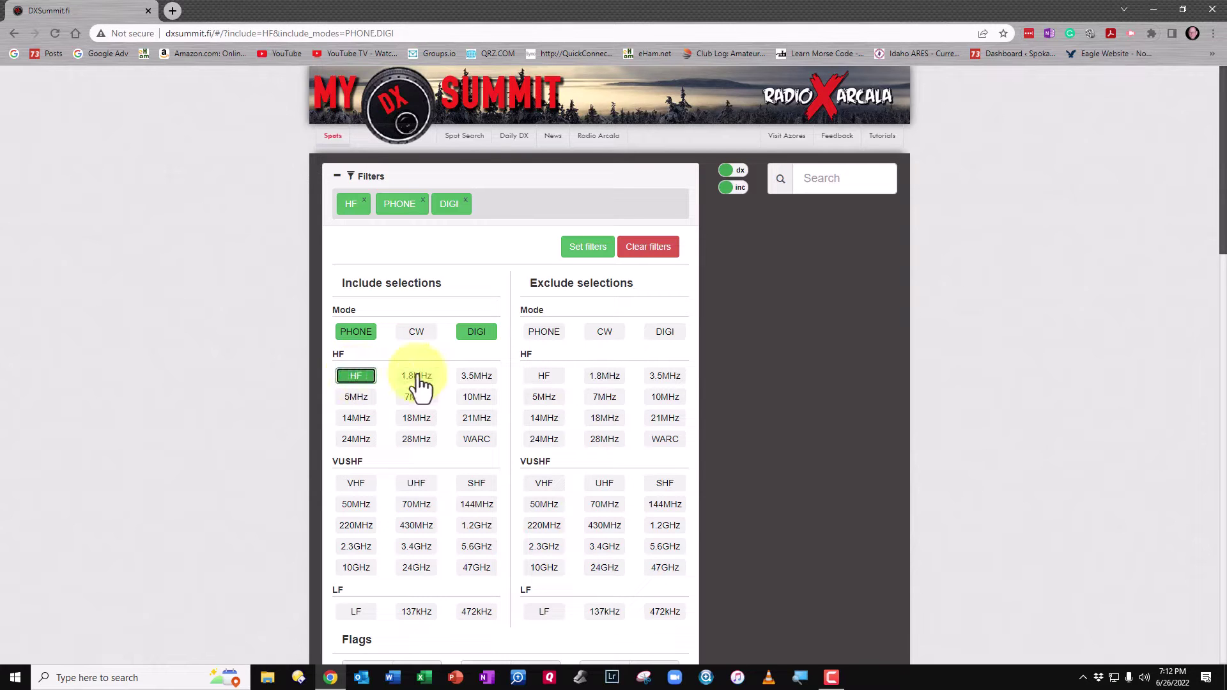
- Exclude CW mode and the VHF, UHF and SHF bands
click(605, 333)
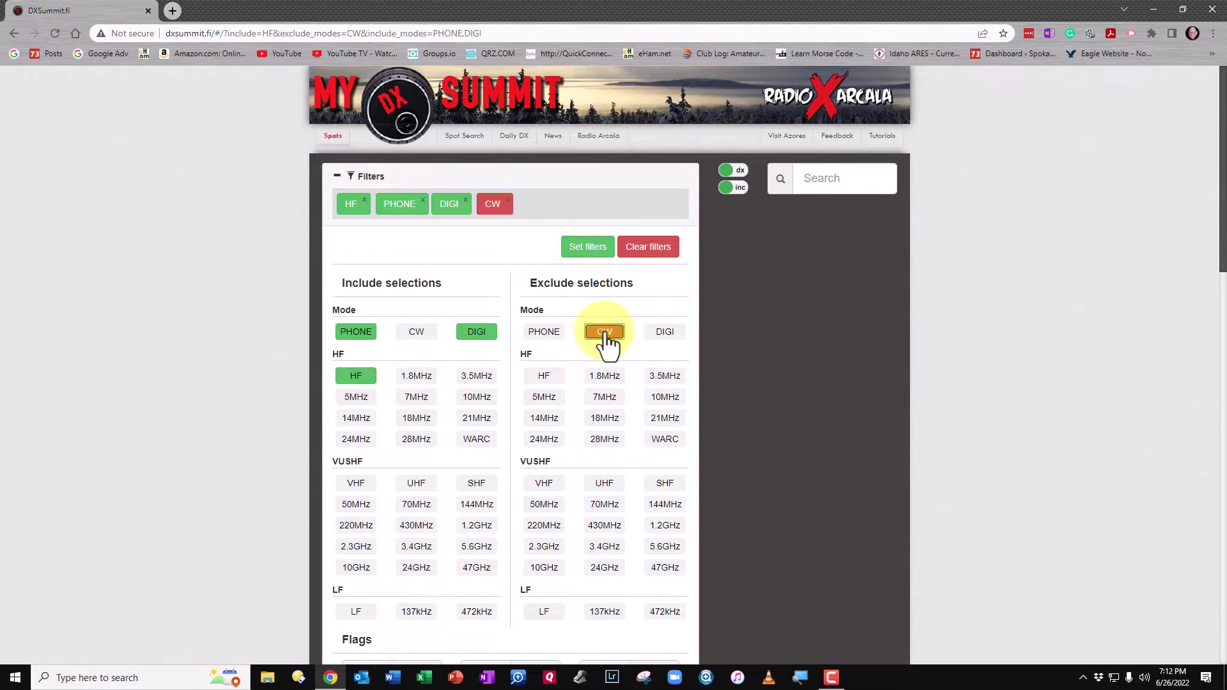
click(543, 484)
click(604, 484)
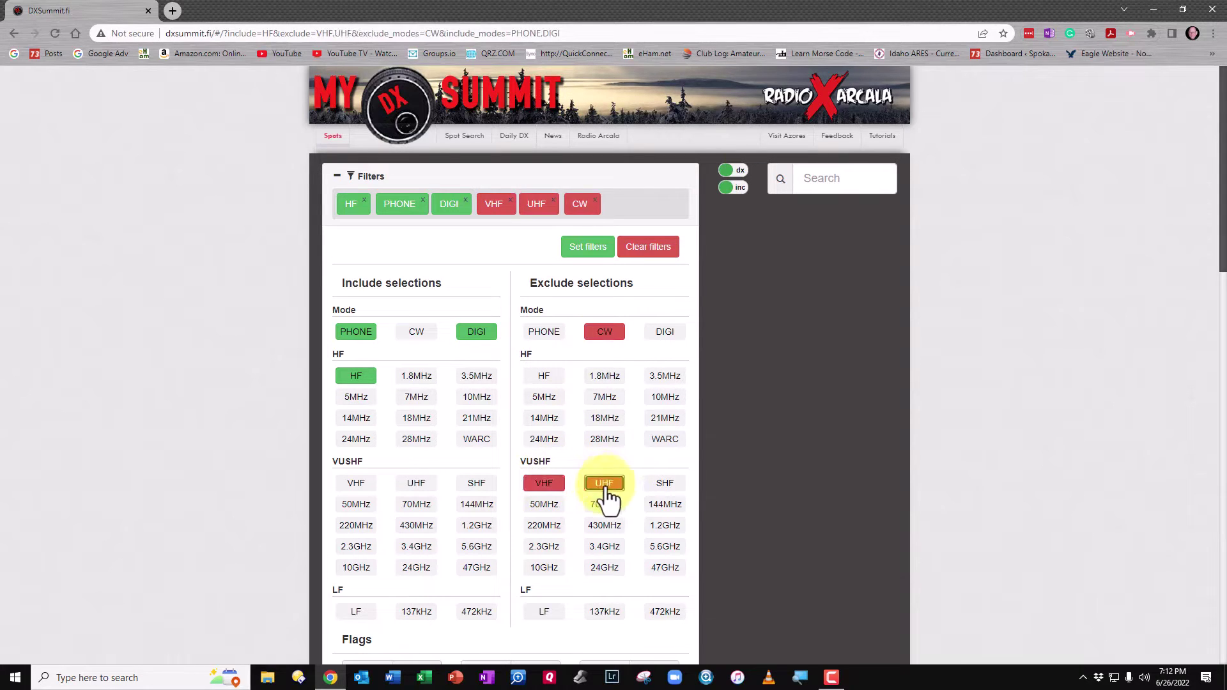
click(665, 486)
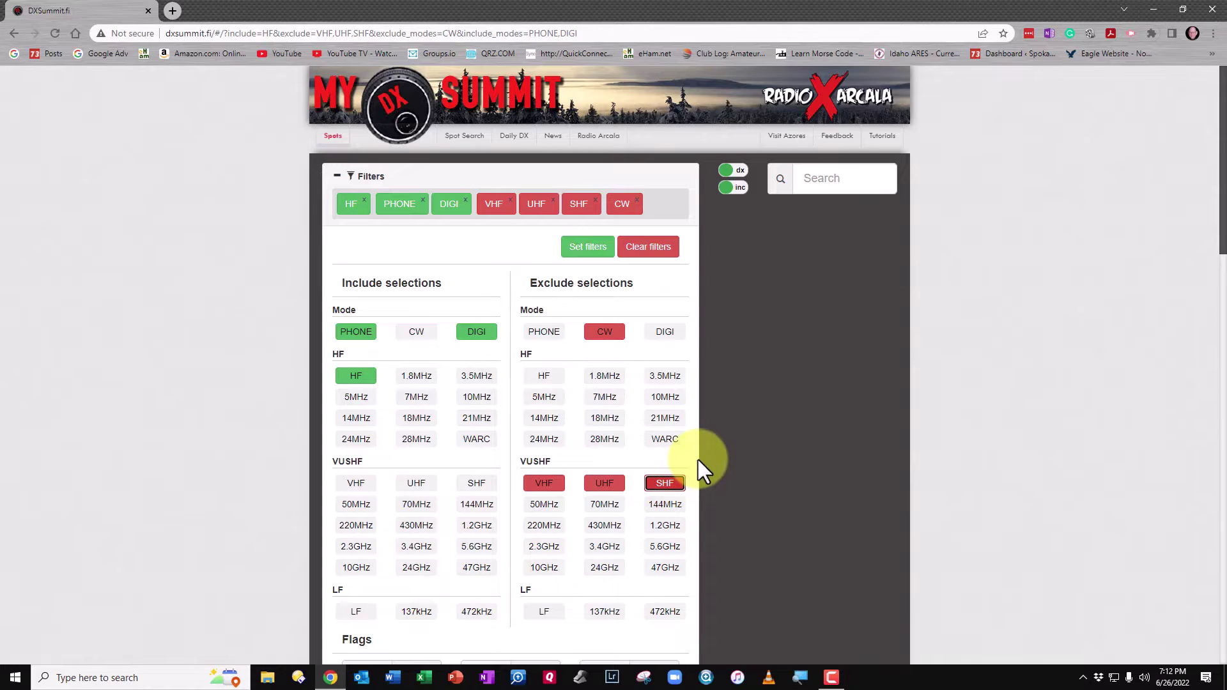
scroll(698, 460, down, 1)
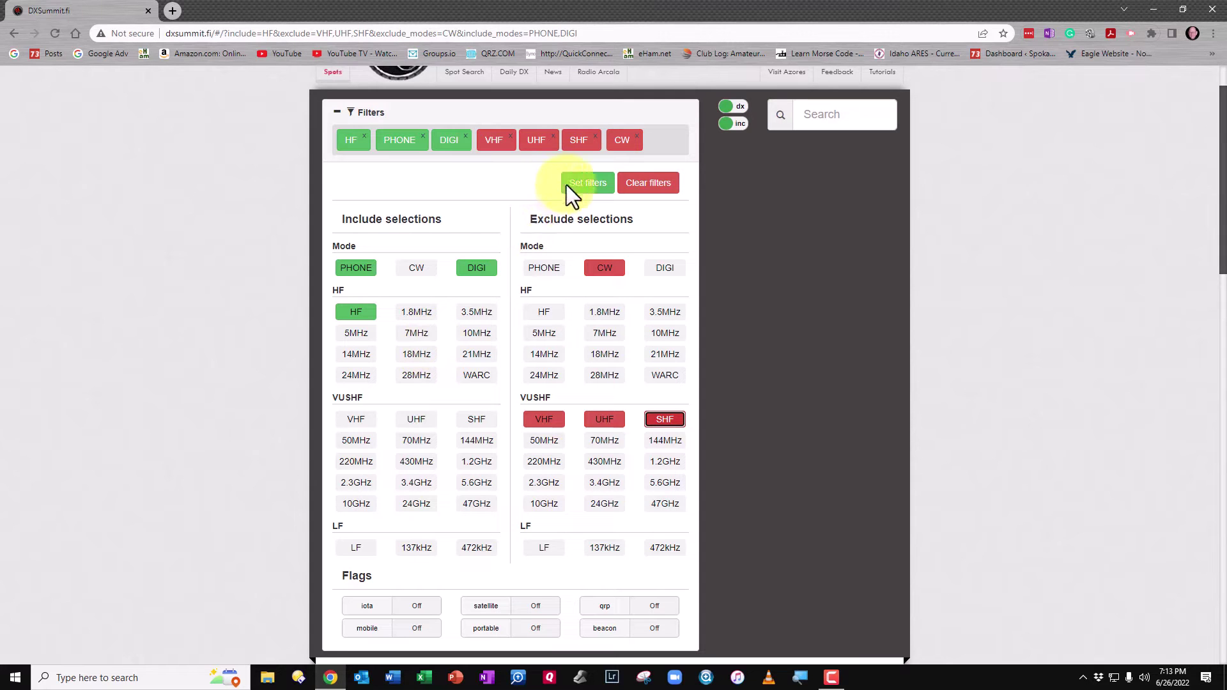
- Apply the HF, PHONE and DIGI filter selections with Set filters
click(585, 186)
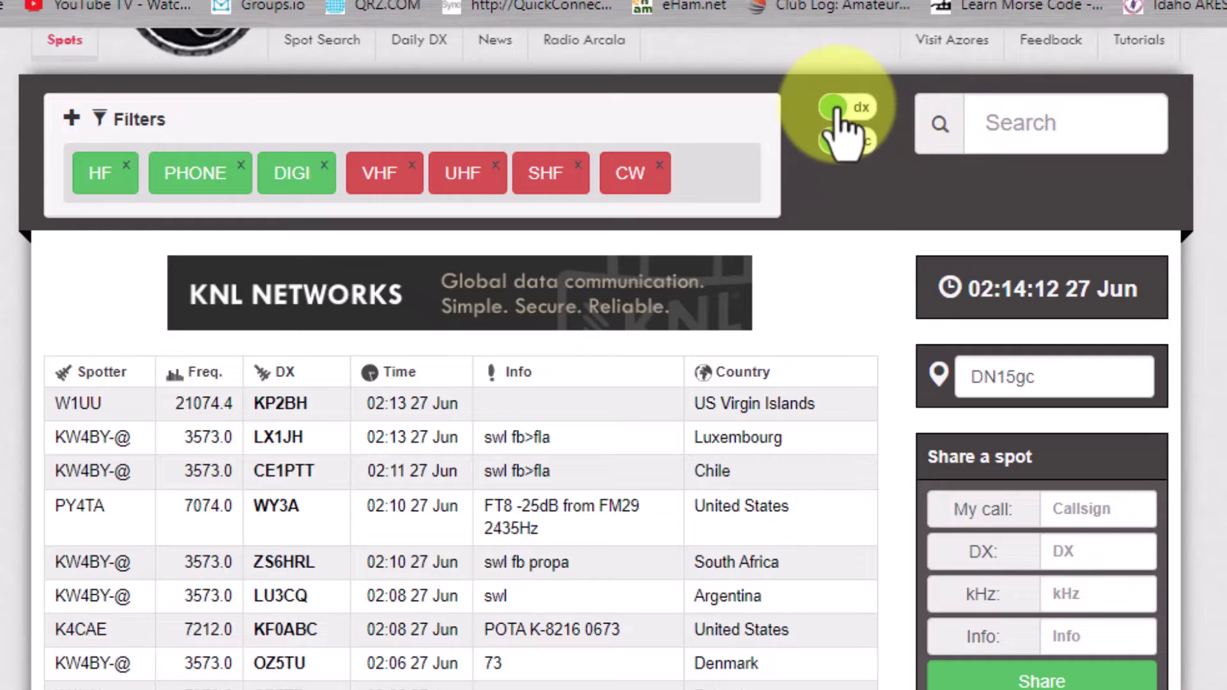
click(859, 109)
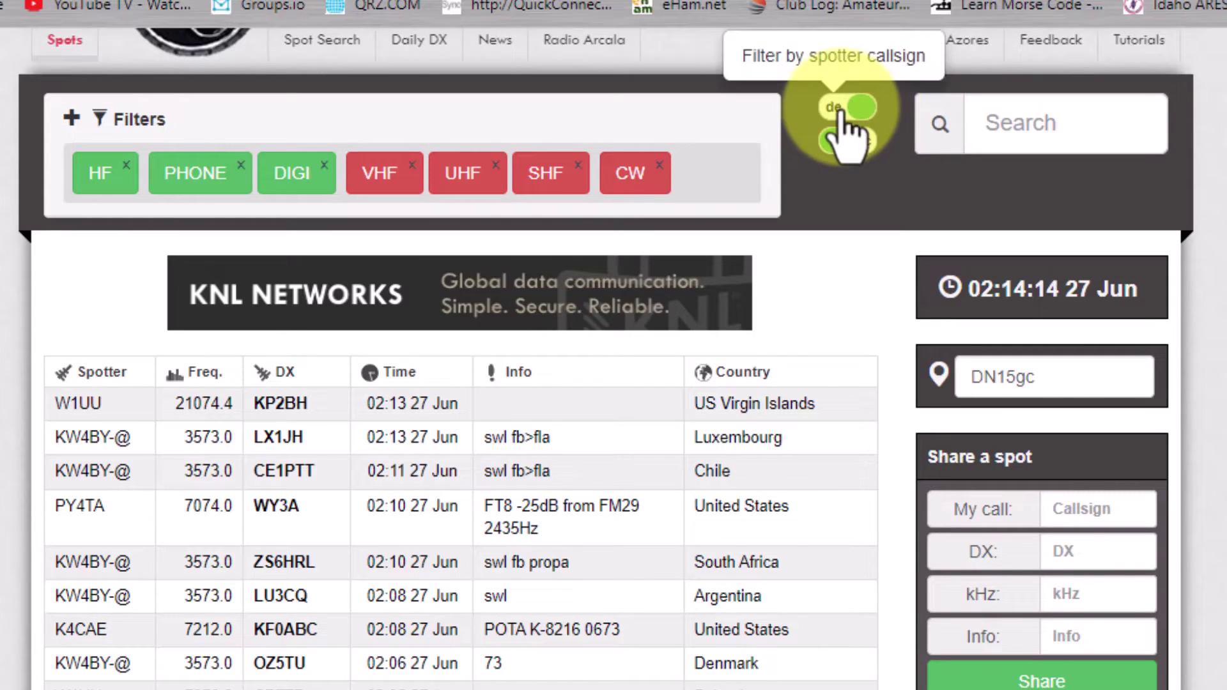
click(853, 112)
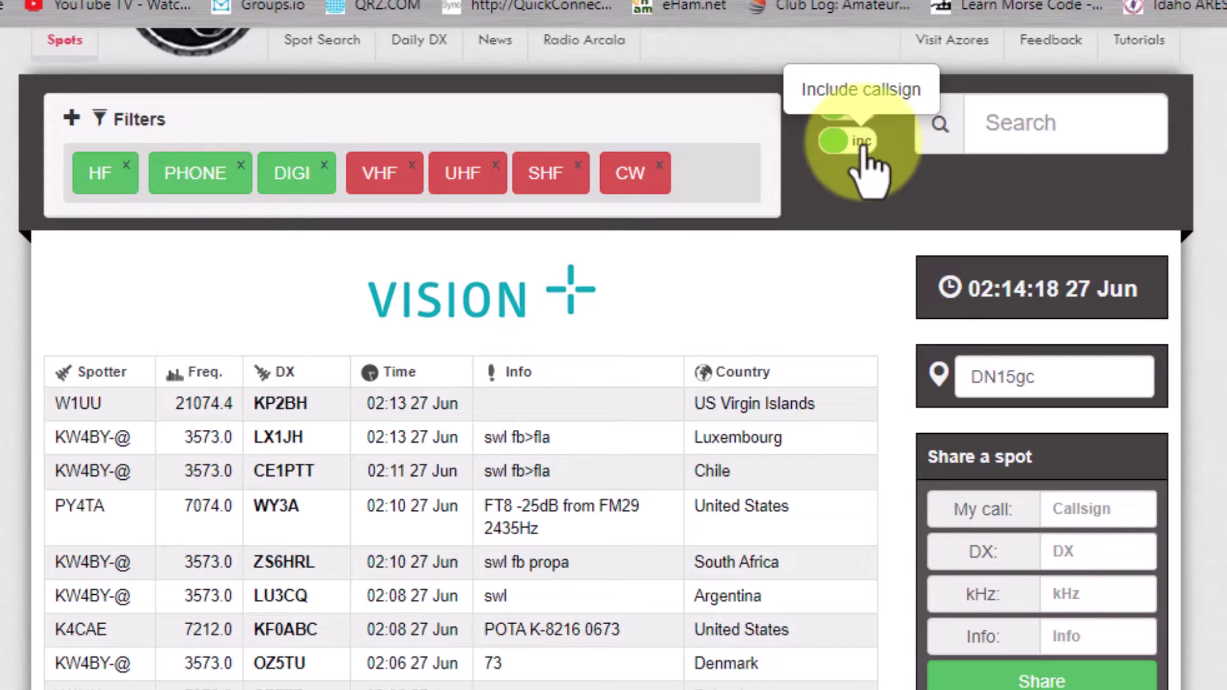
click(860, 142)
click(856, 141)
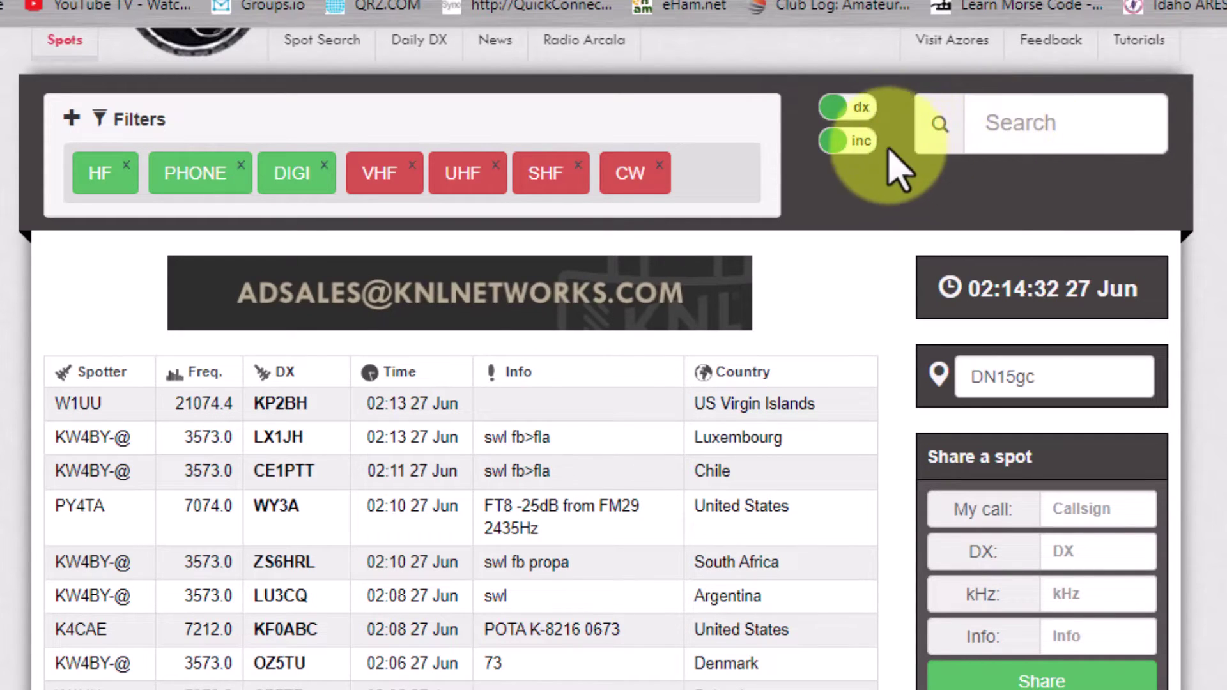
click(869, 114)
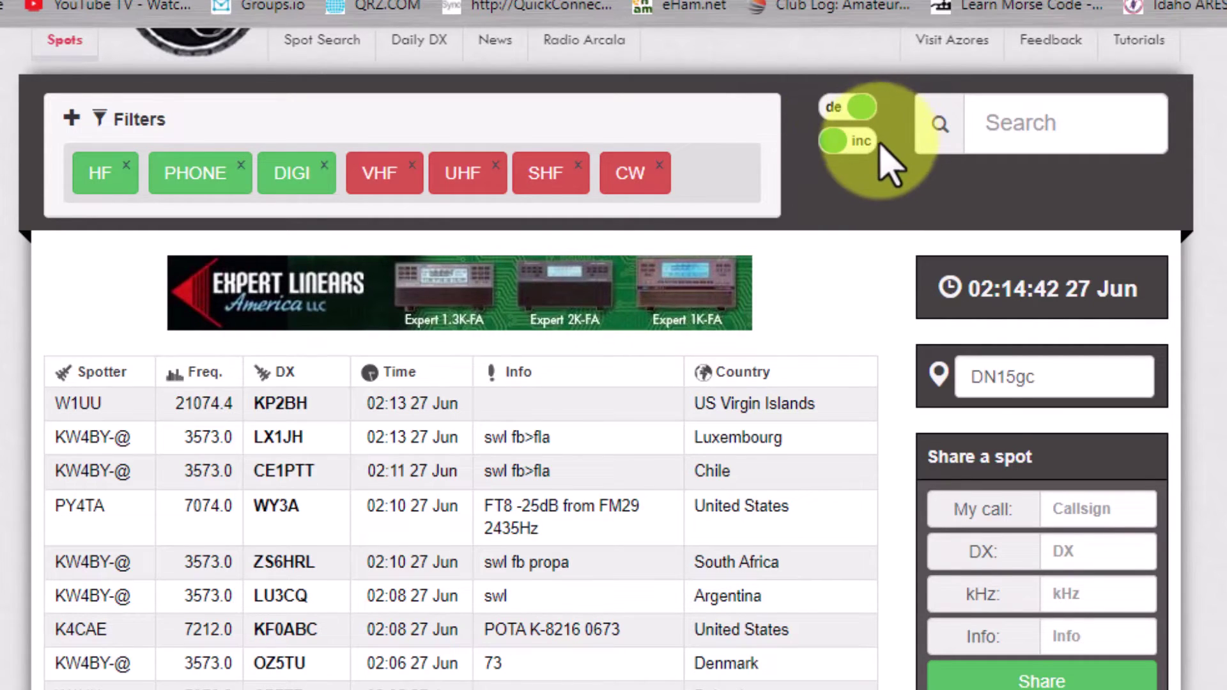
click(870, 151)
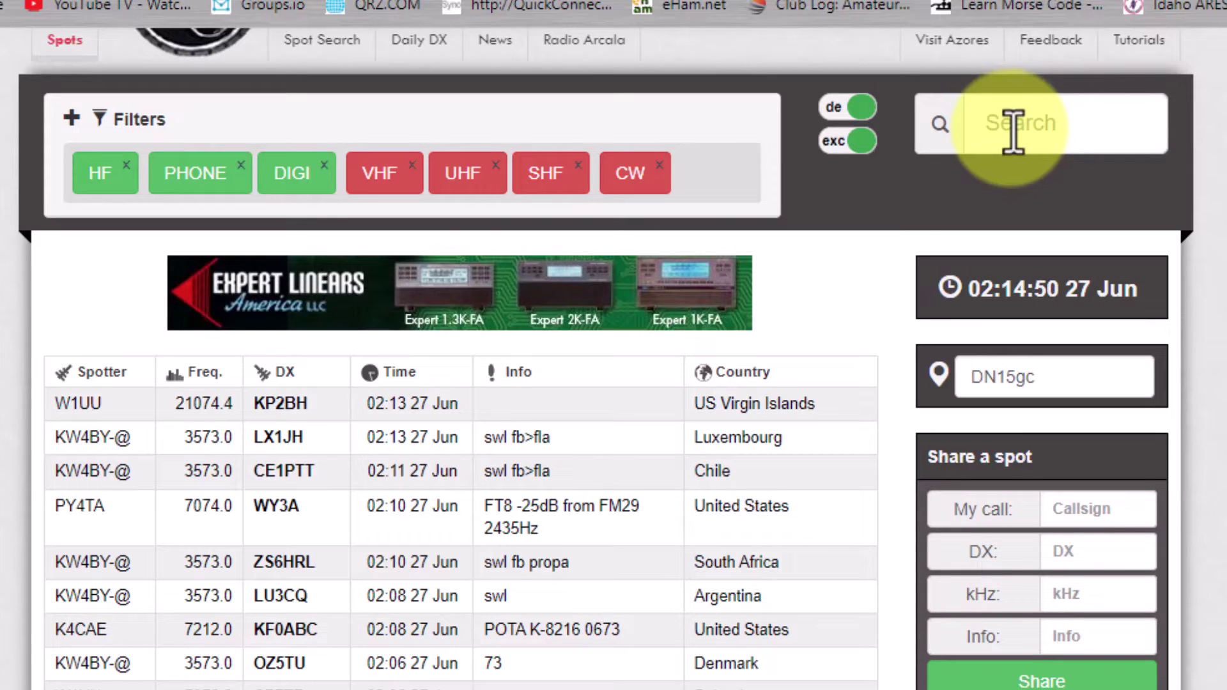
click(850, 110)
click(843, 142)
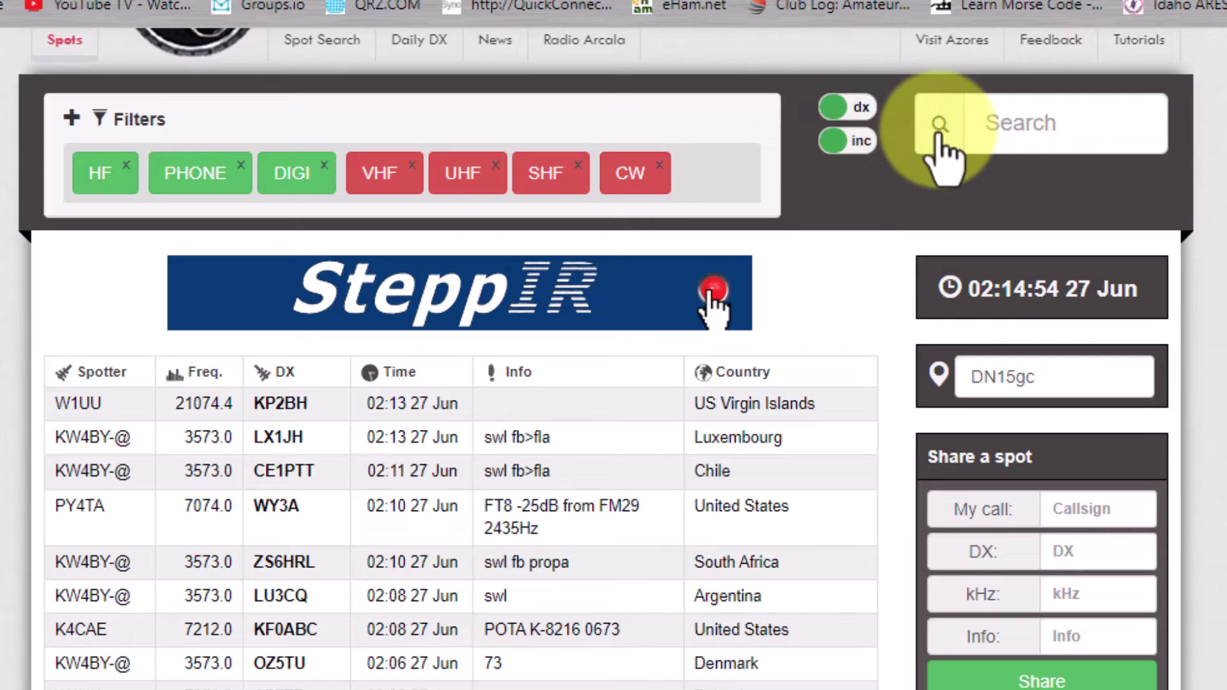
click(995, 124)
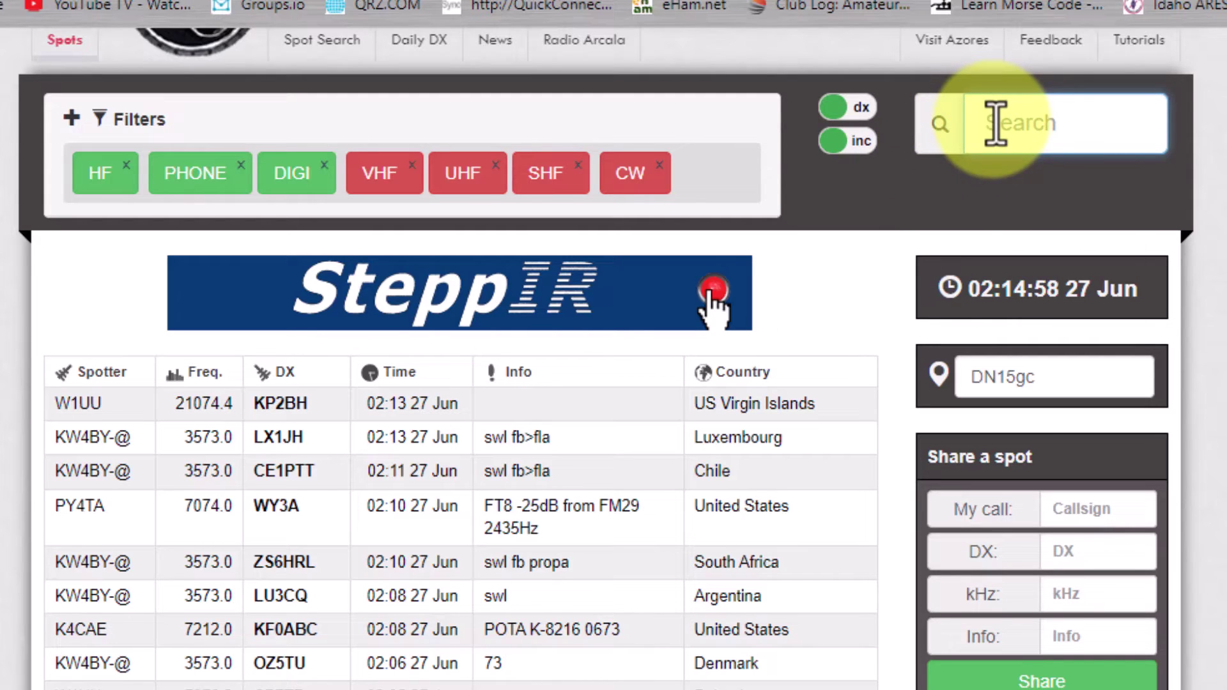
- Search 'Zim' and add the Z2, Zimbabwe DX country filter
text(ZX)
key(BackSpace)
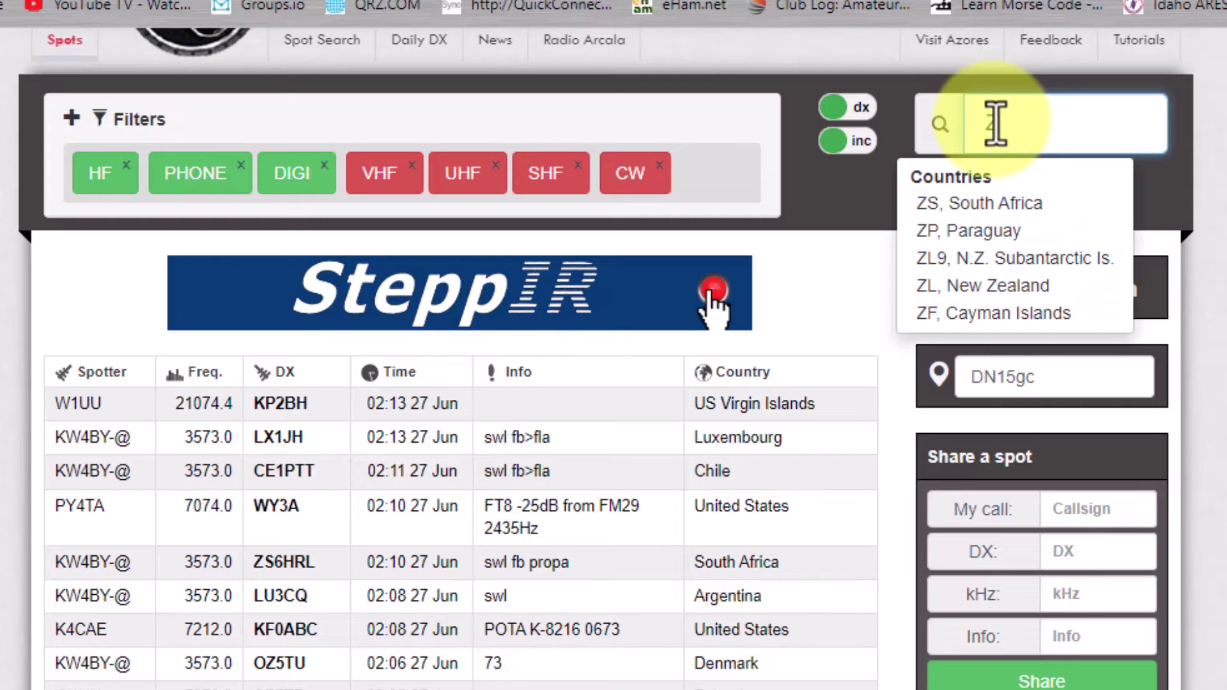
text(im)
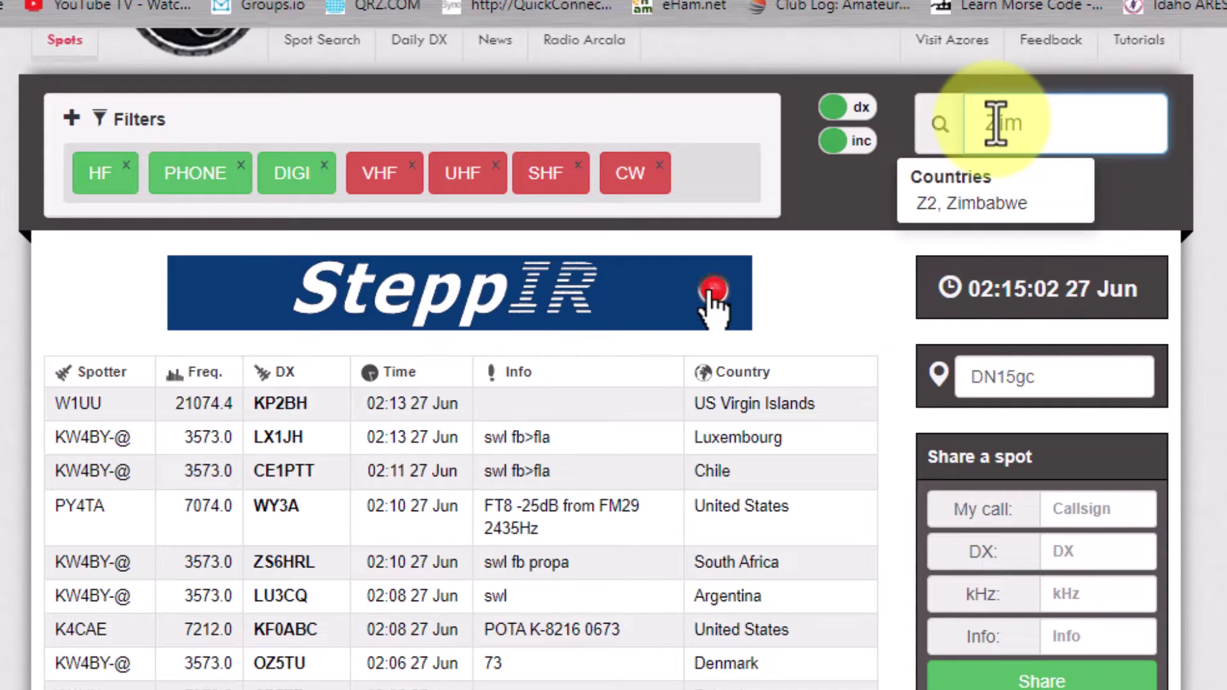
click(966, 205)
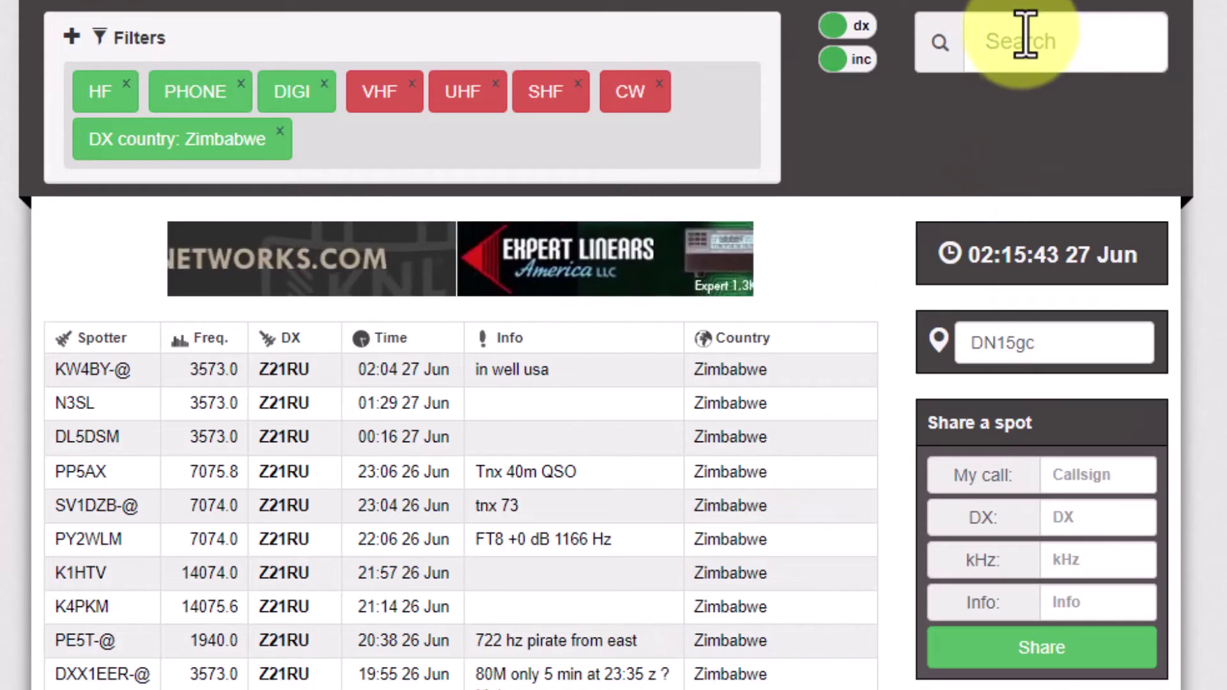
- Add a DX callsign filter for Z21CU from the search box
click(1002, 44)
text(Z)
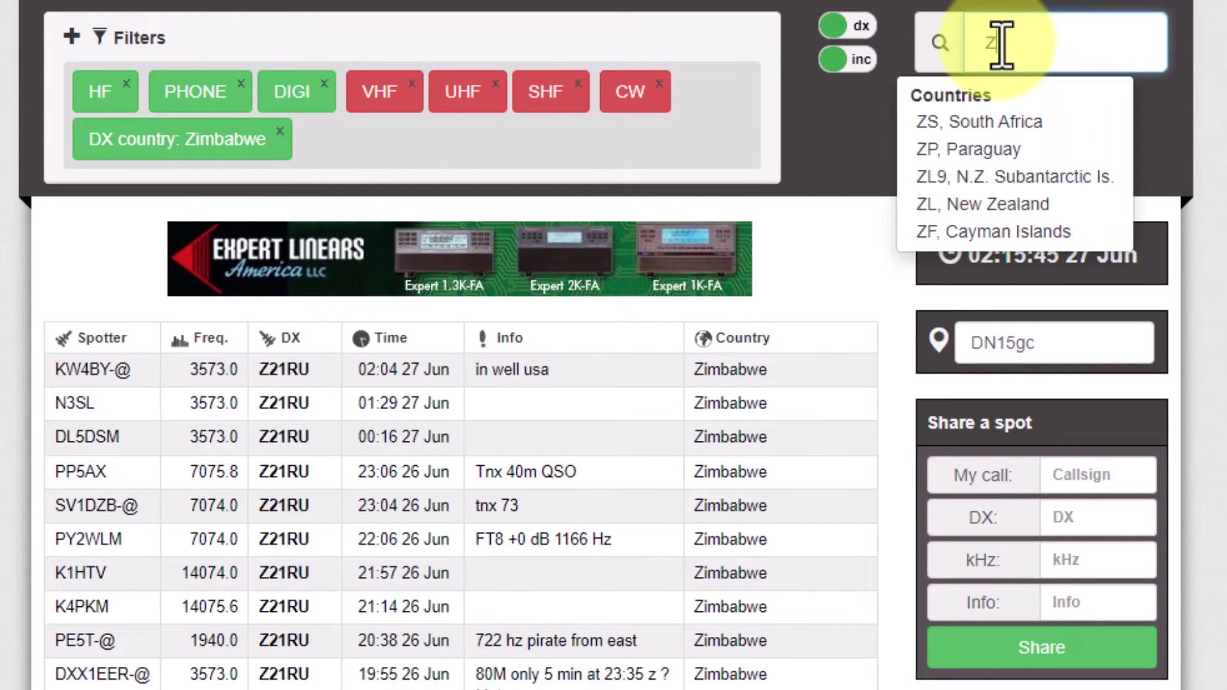
text(21)
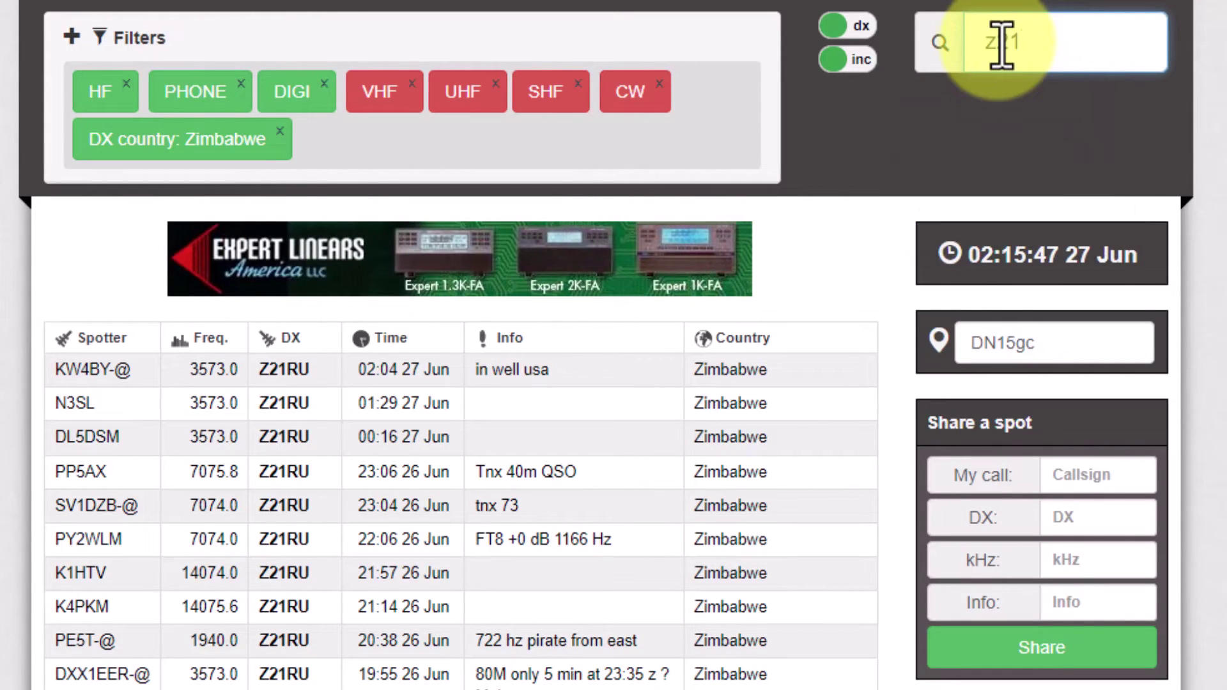
text(cu)
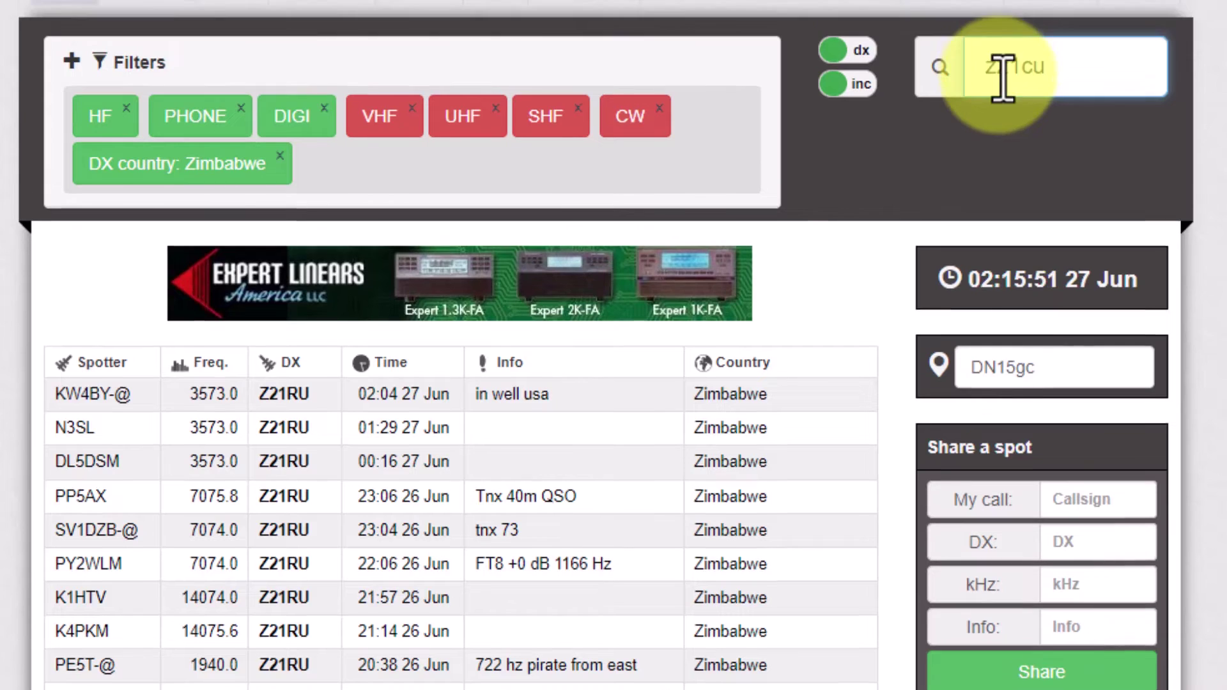
key(Return)
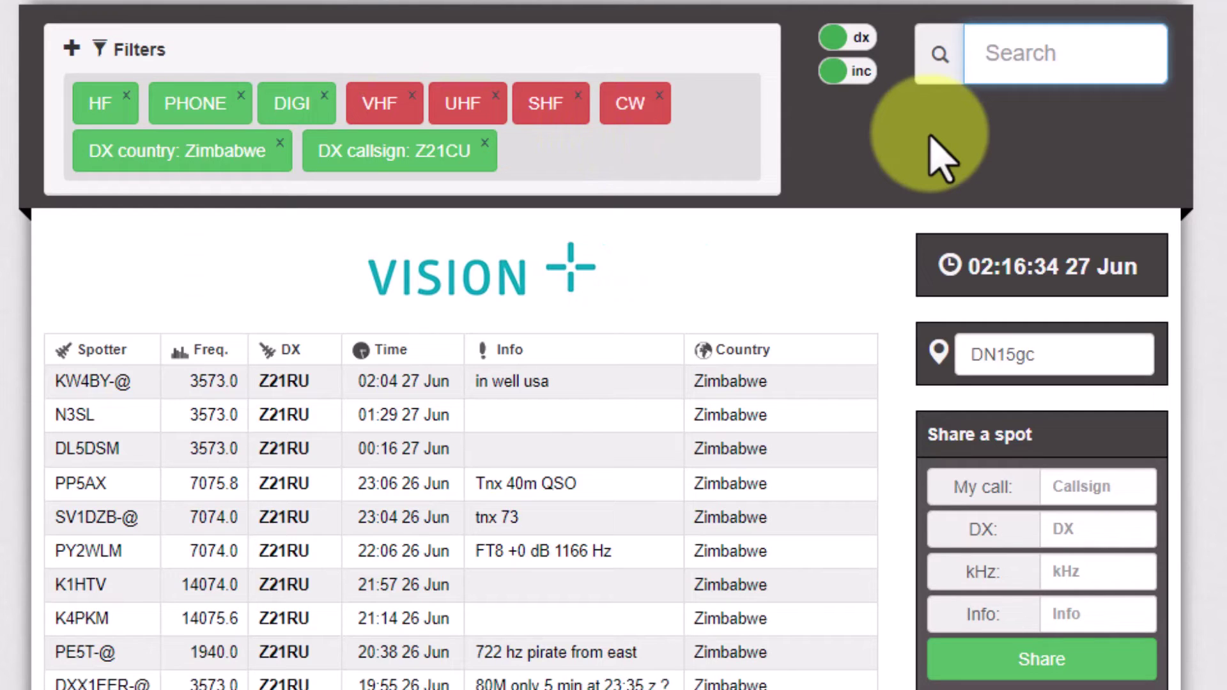
- Switch to spotter-side (de) filtering and add the CQ zone 3 filter
click(862, 40)
click(859, 40)
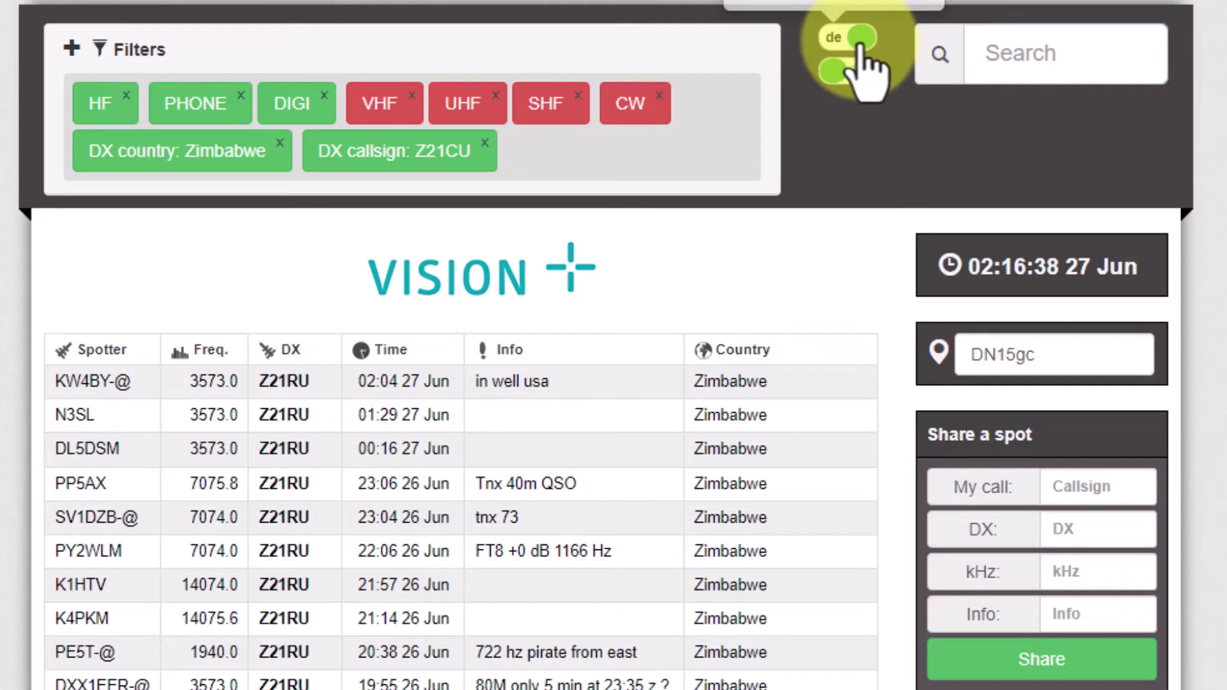
click(1026, 53)
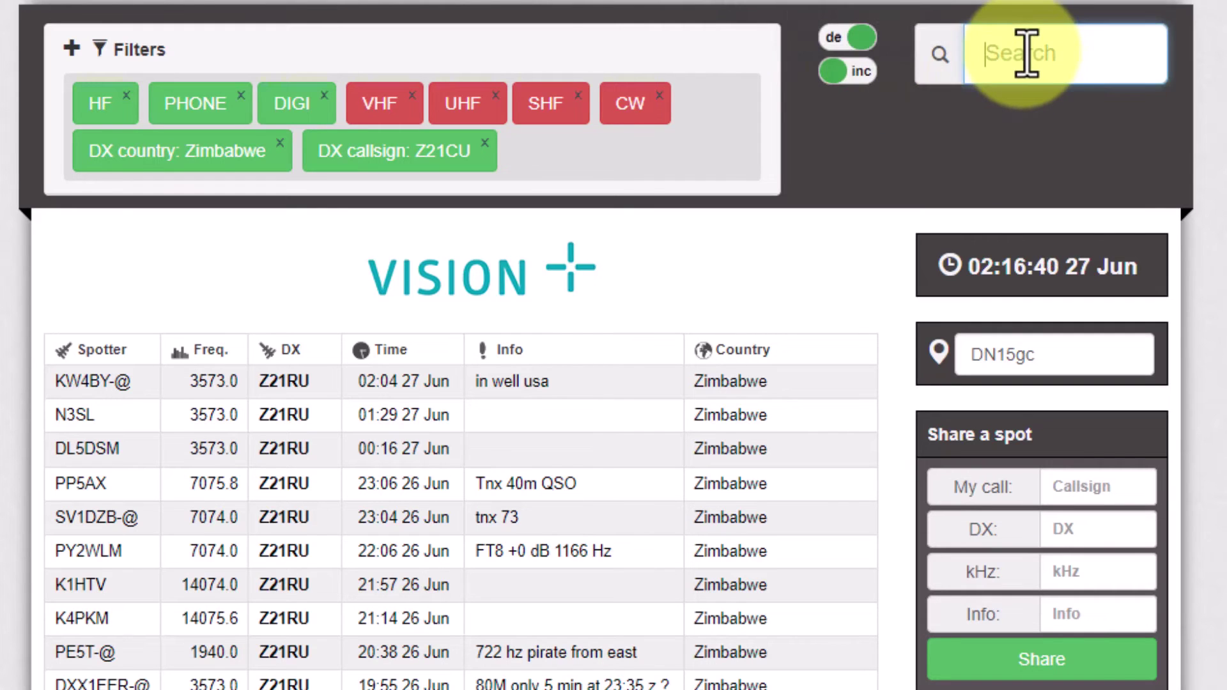
text(3)
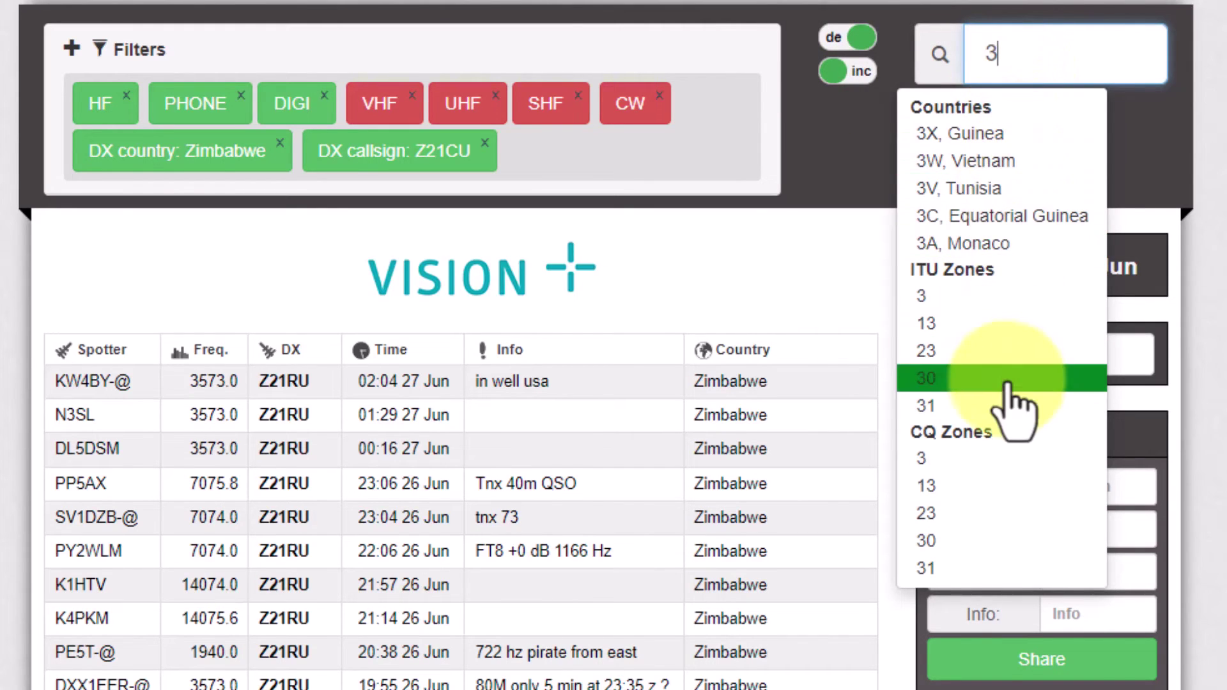
click(923, 459)
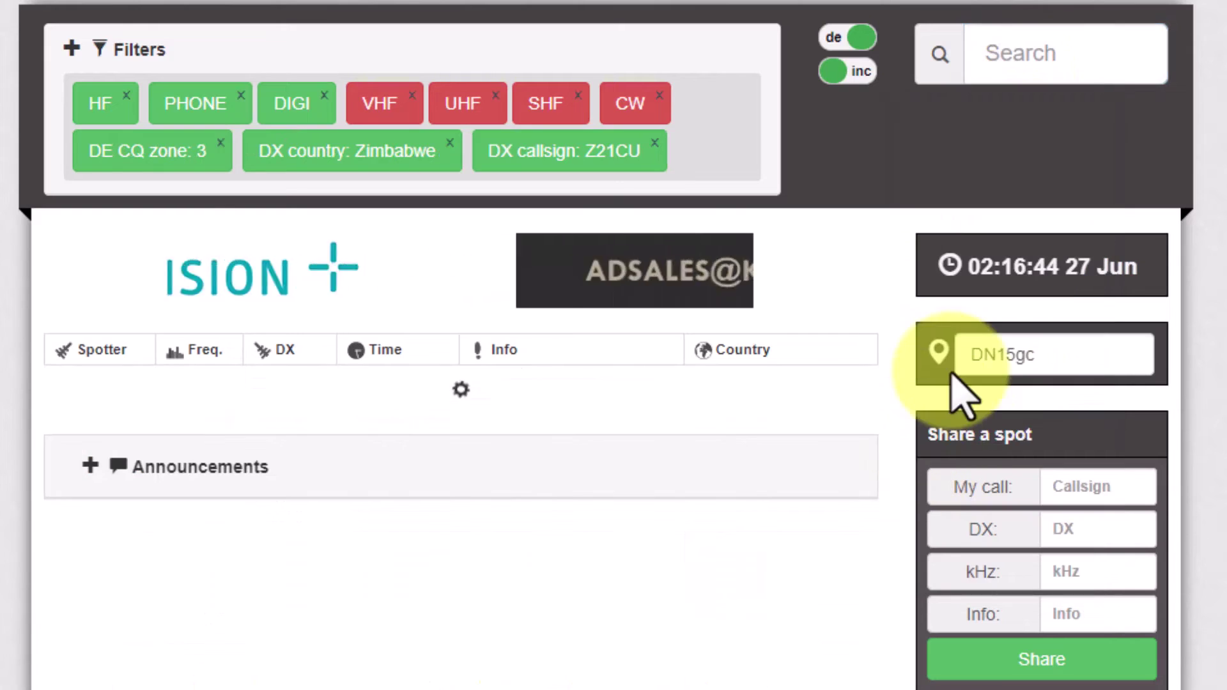